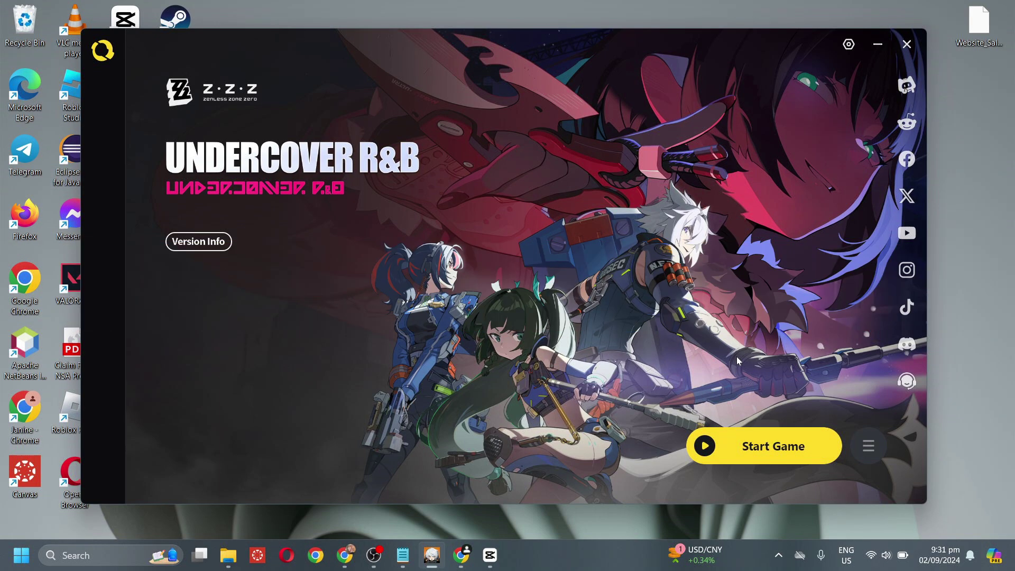
Step: Bring up the launcher's game options menu next to Start Game
left_click(868, 443)
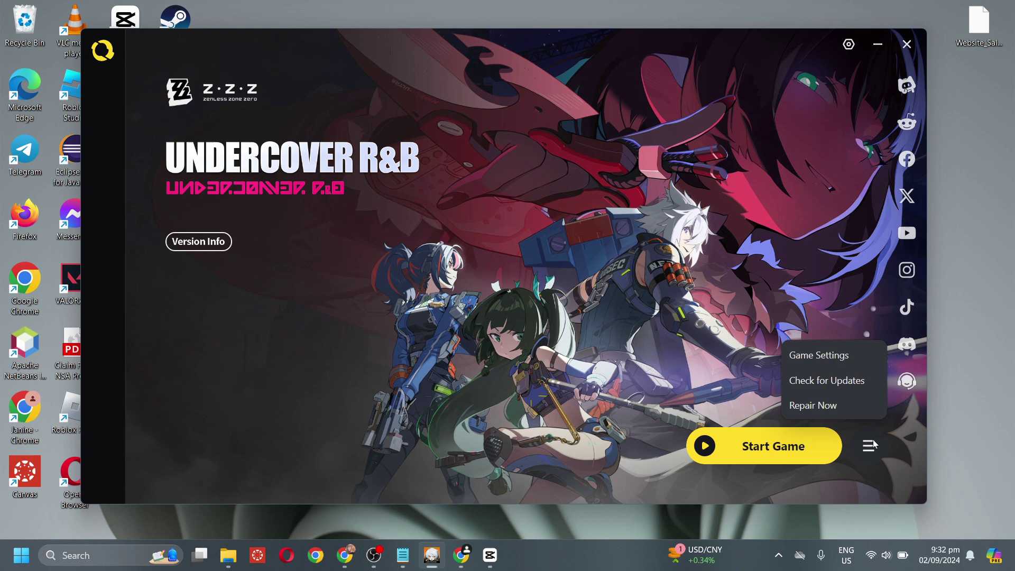
Step: Enter Game Settings, glance at Advanced Settings, and return to Basic Information
left_click(849, 365)
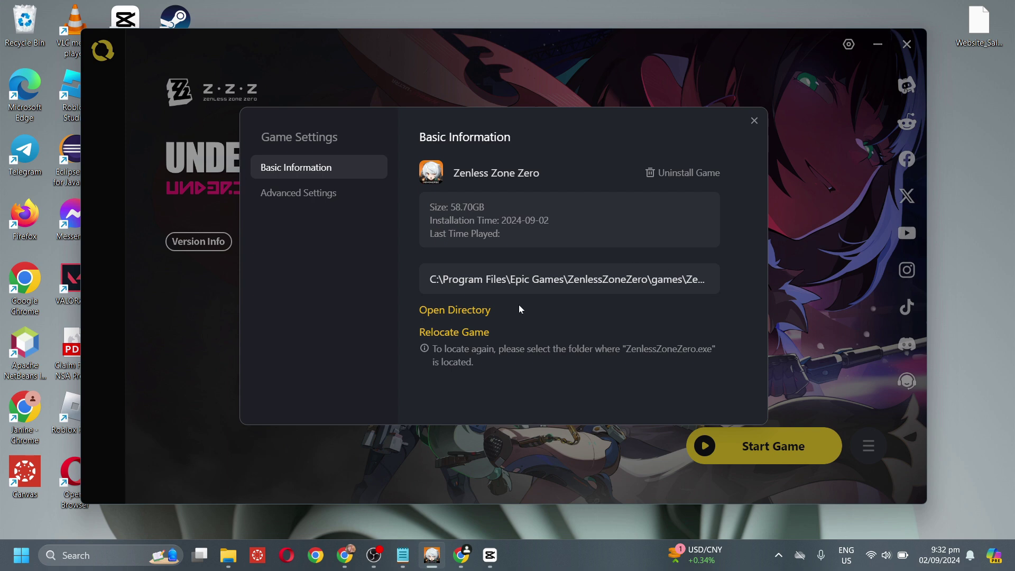
left_click(325, 196)
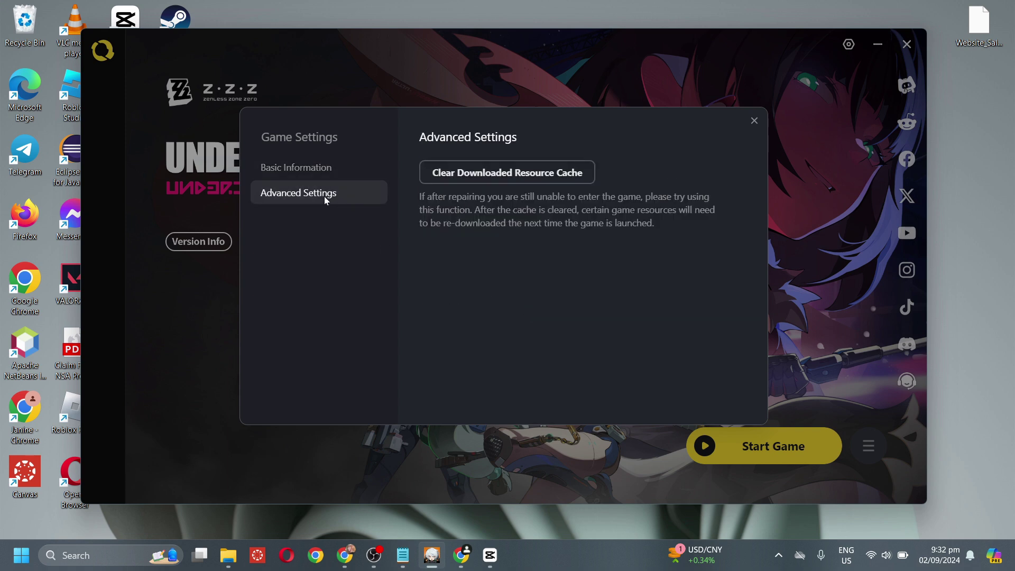
left_click(318, 157)
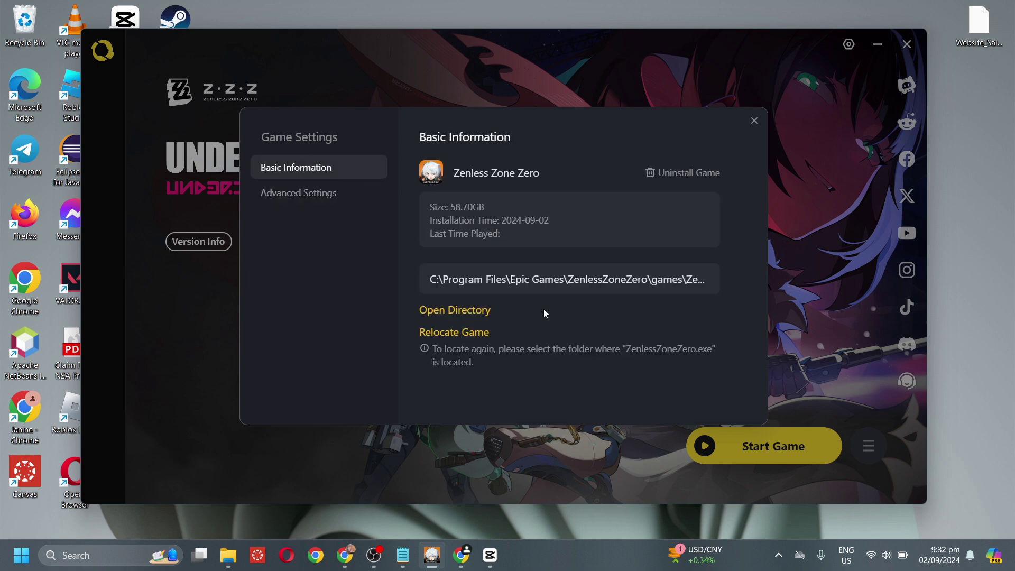
left_click(467, 312)
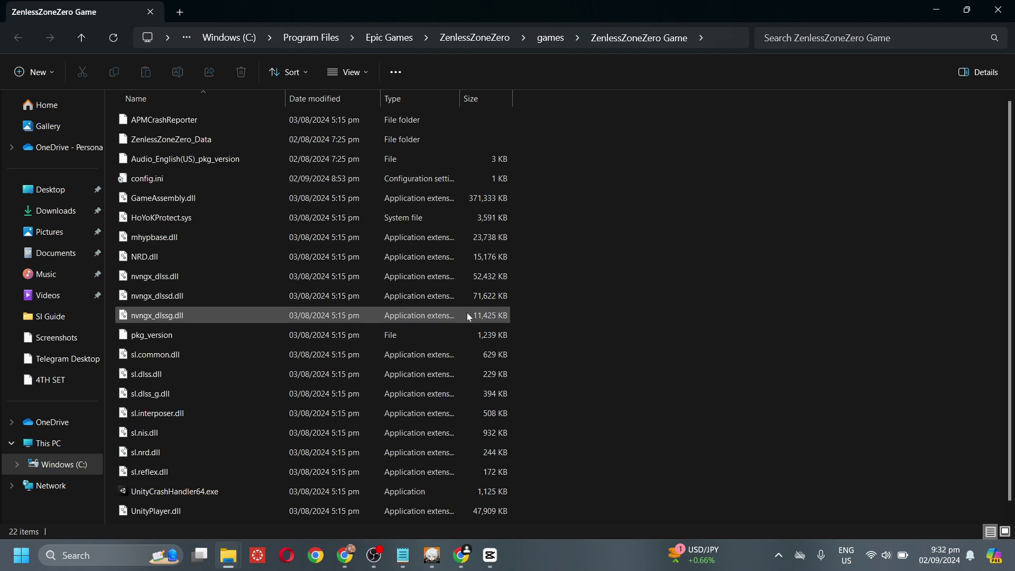
scroll(348, 305, "down", 1)
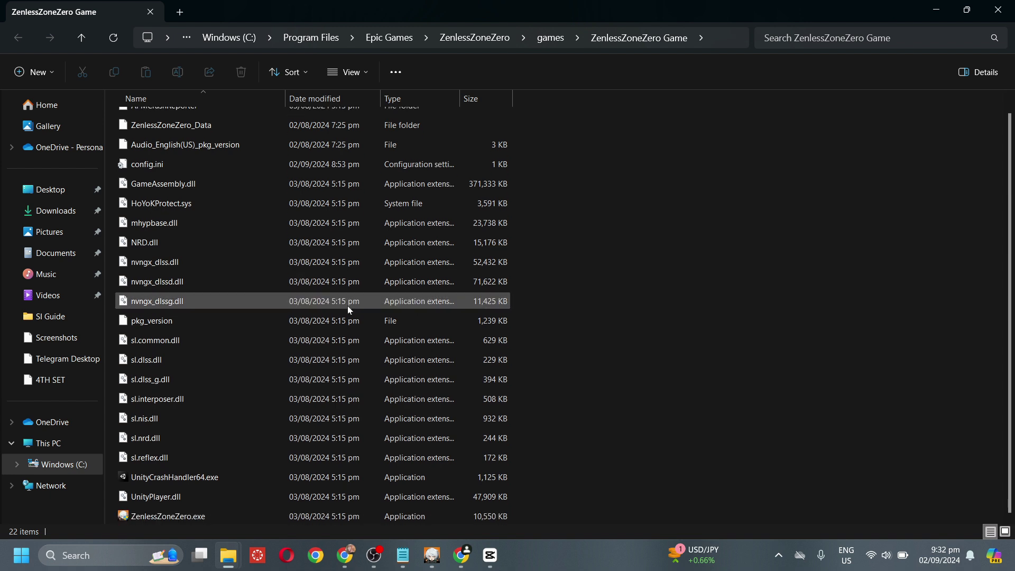
scroll(347, 305, "up", 2)
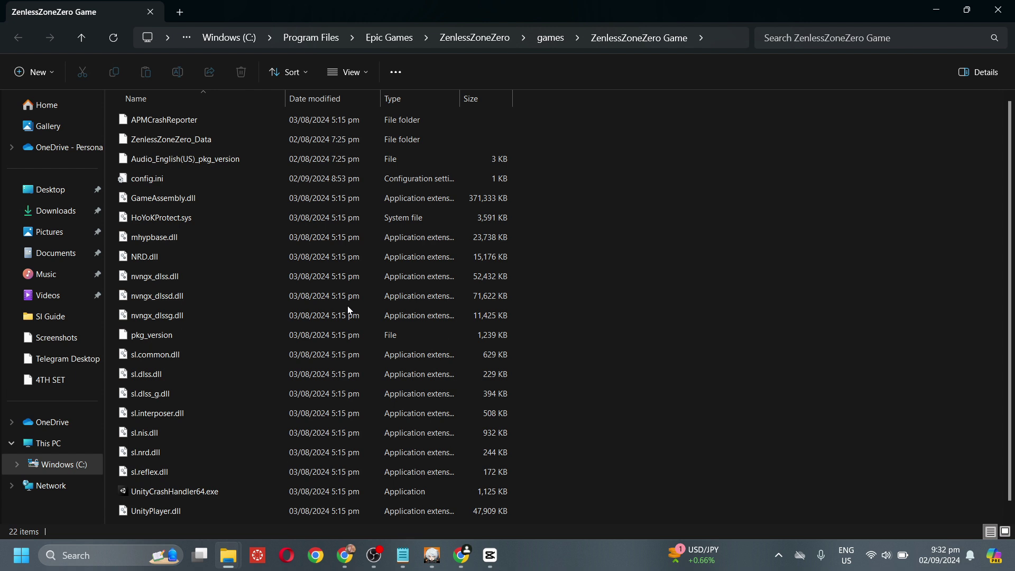
scroll(347, 306, "down", 1)
left_click(711, 39)
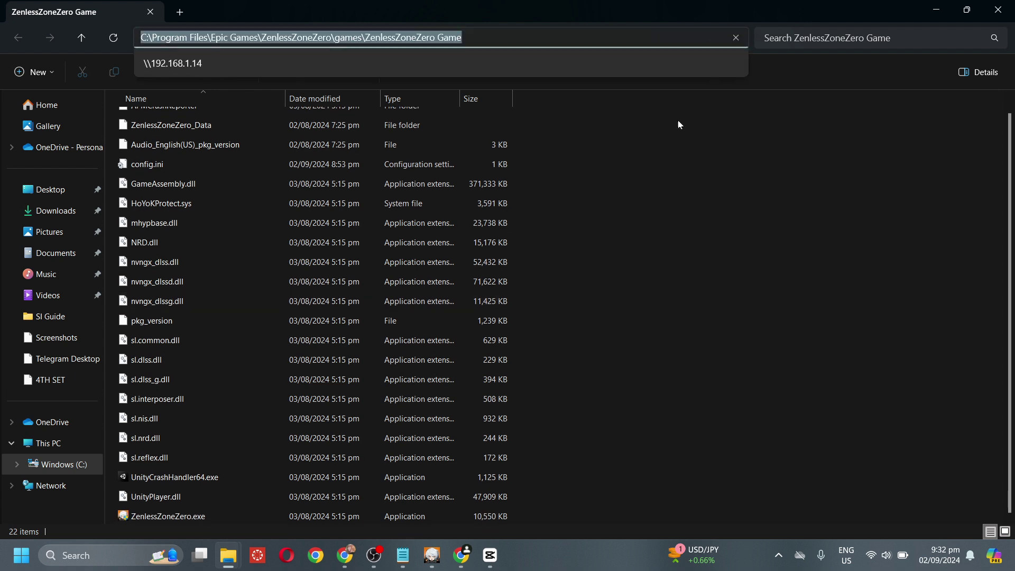
left_click(620, 272)
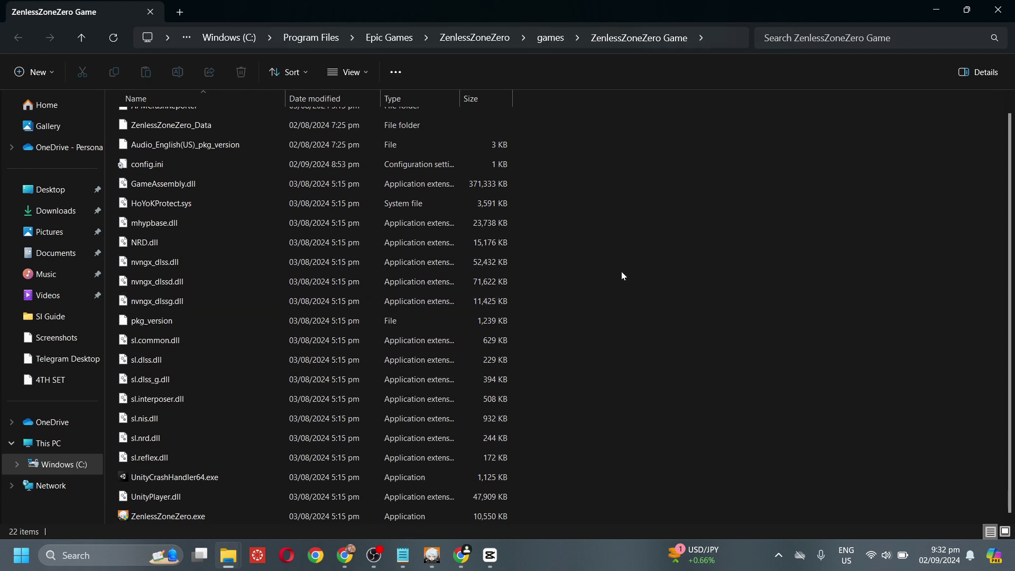
Step: Create a new shortcut in the folder with the game folder path pasted as its location
right_click(579, 440)
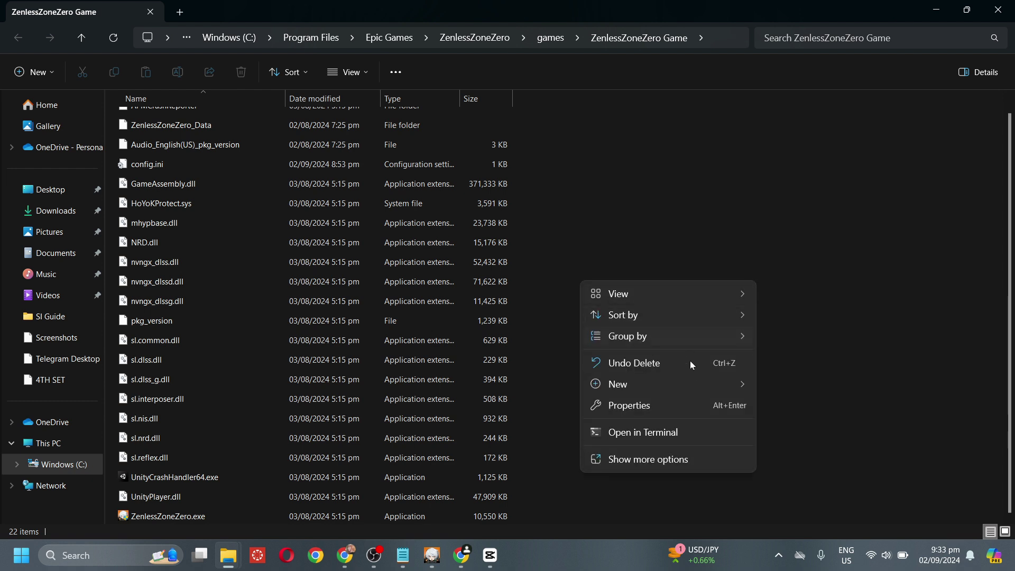
mouse_move(618, 384)
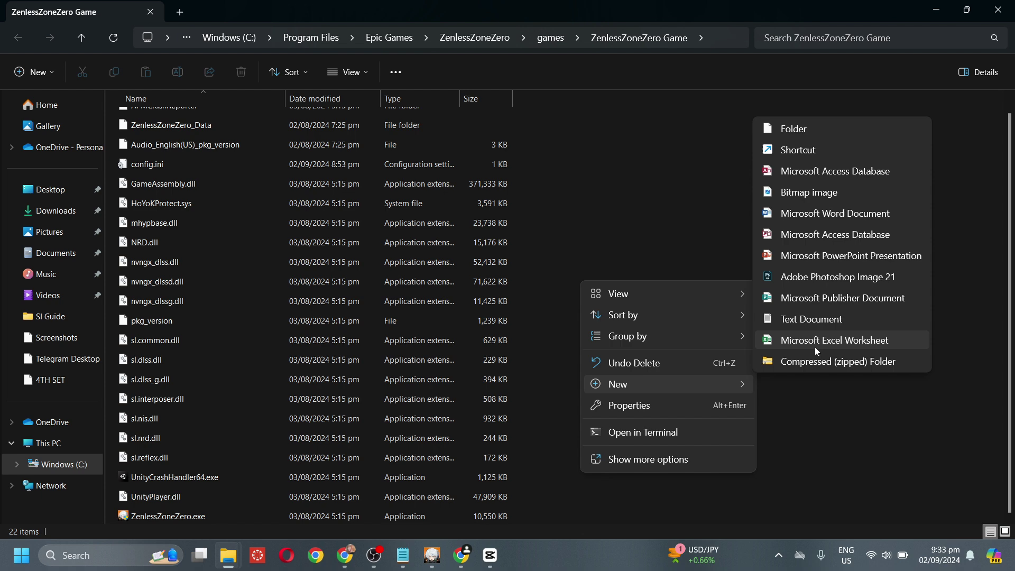
left_click(827, 149)
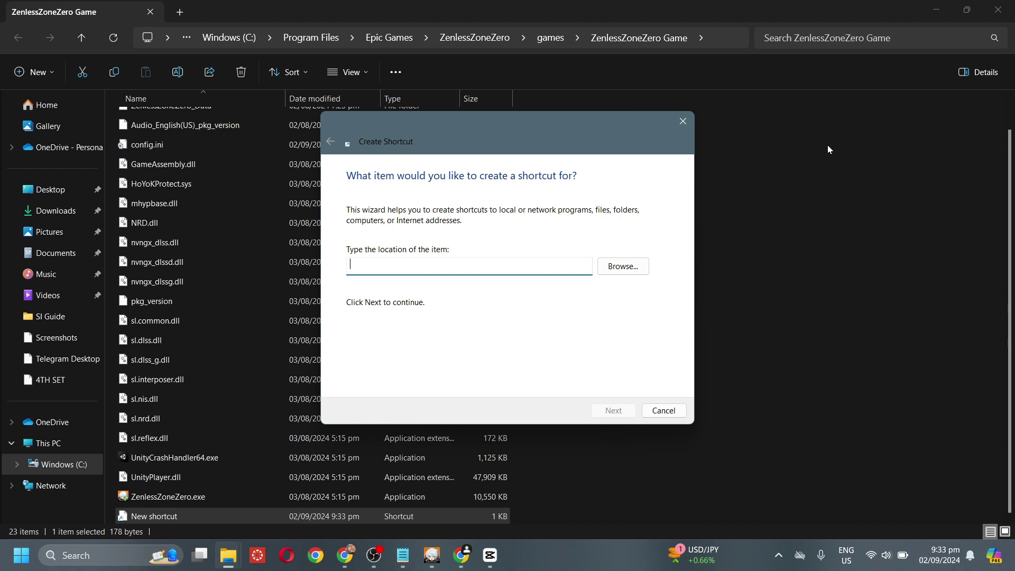
key("ctrl+v")
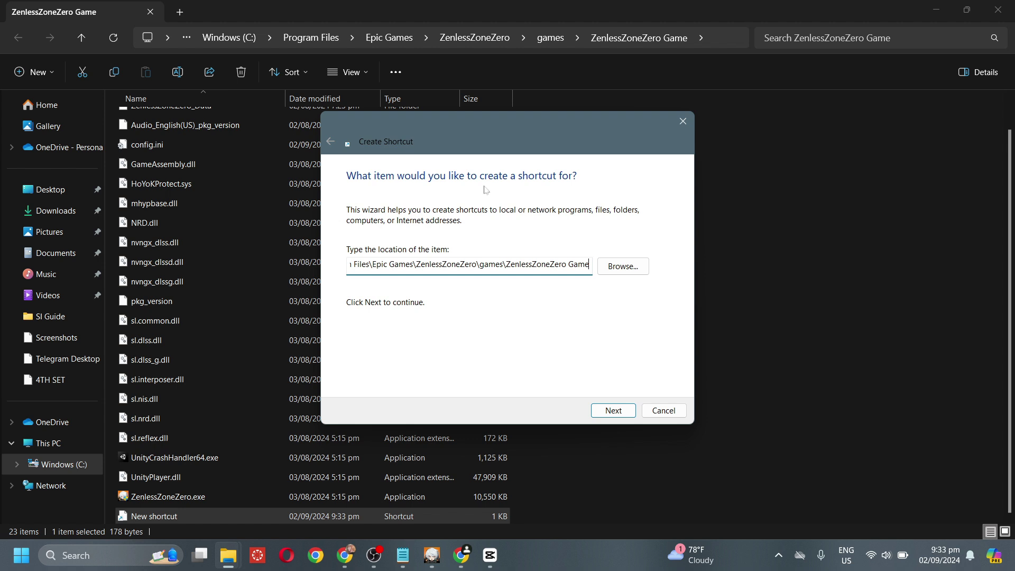
Step: Browse to and confirm ZenlessZoneZero.exe as the shortcut's target file
left_click(622, 266)
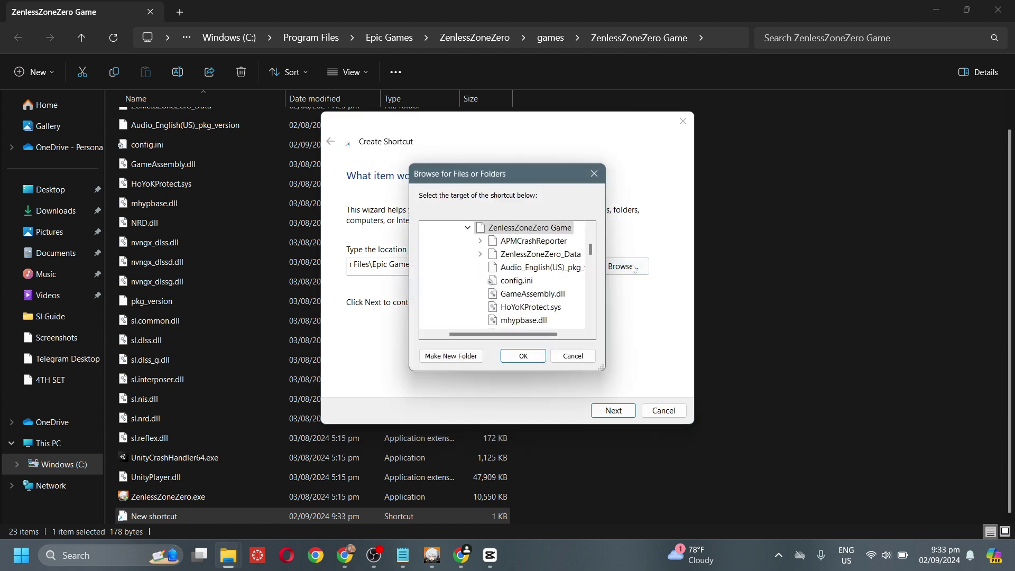
scroll(553, 298, "down", 2)
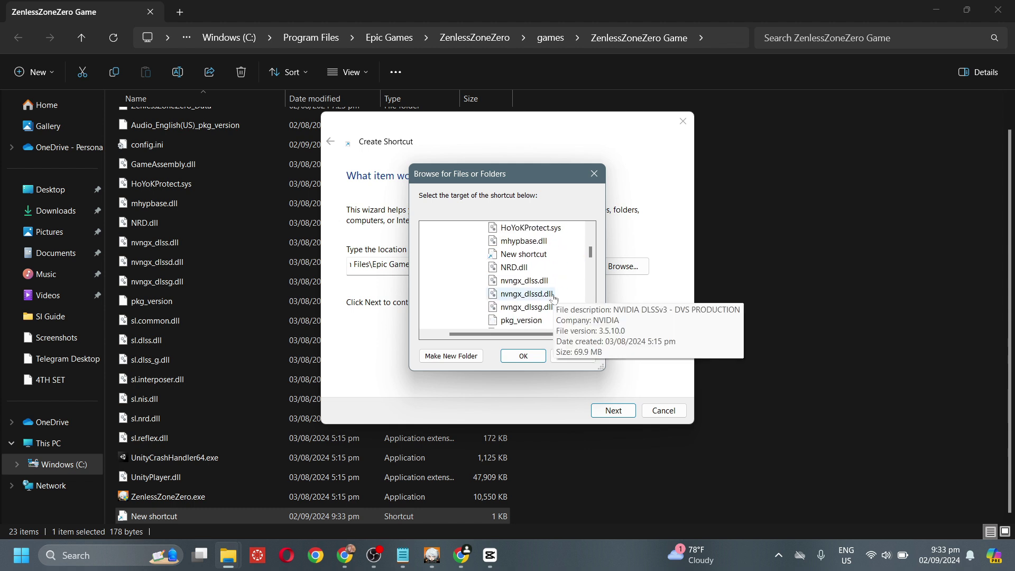
scroll(553, 298, "down", 2)
scroll(554, 297, "down", 2)
left_click(553, 295)
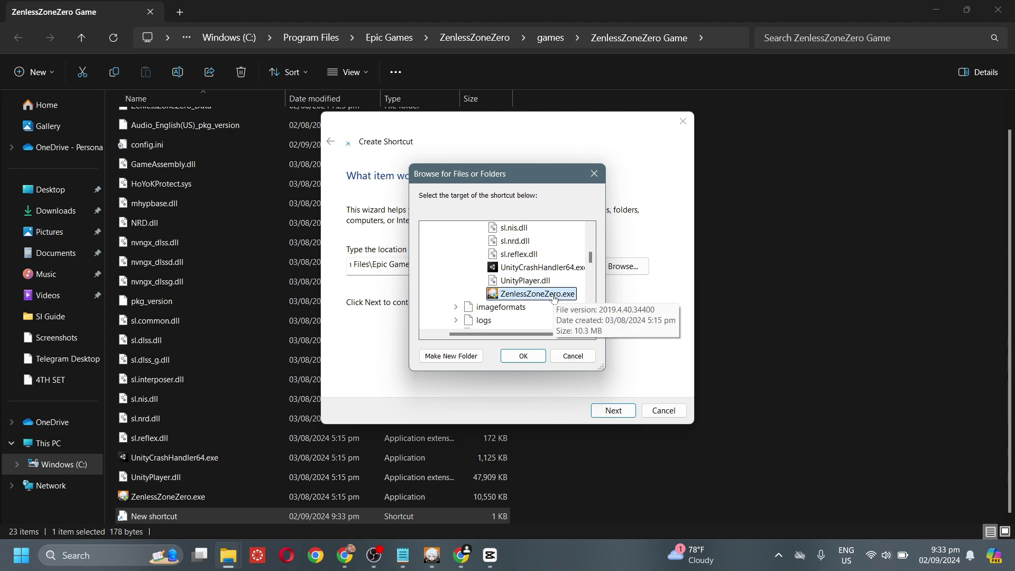
left_click(524, 355)
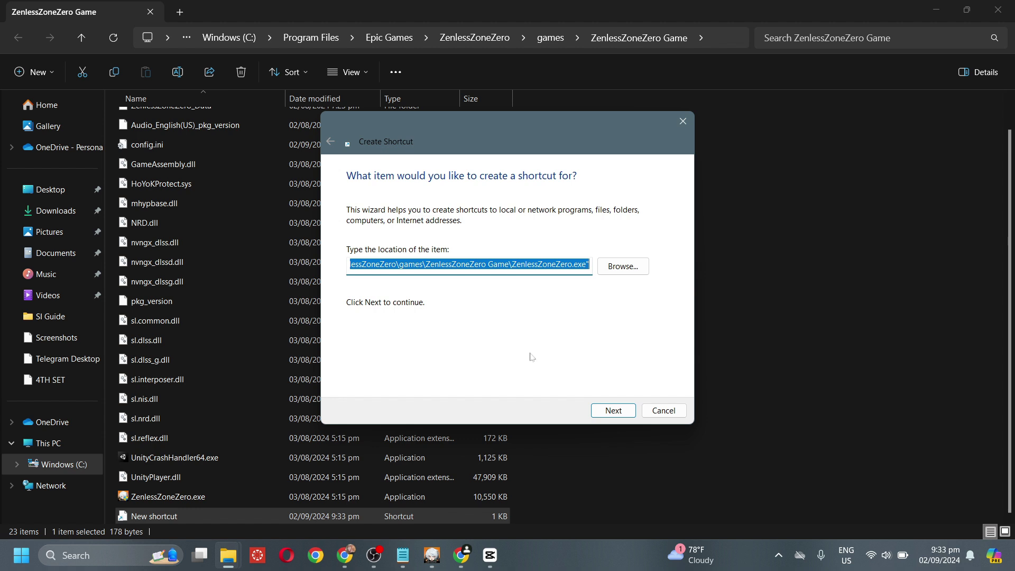
Step: Append the -force-d3d12 launch option to the end of the shortcut's target path
key("End")
type("-")
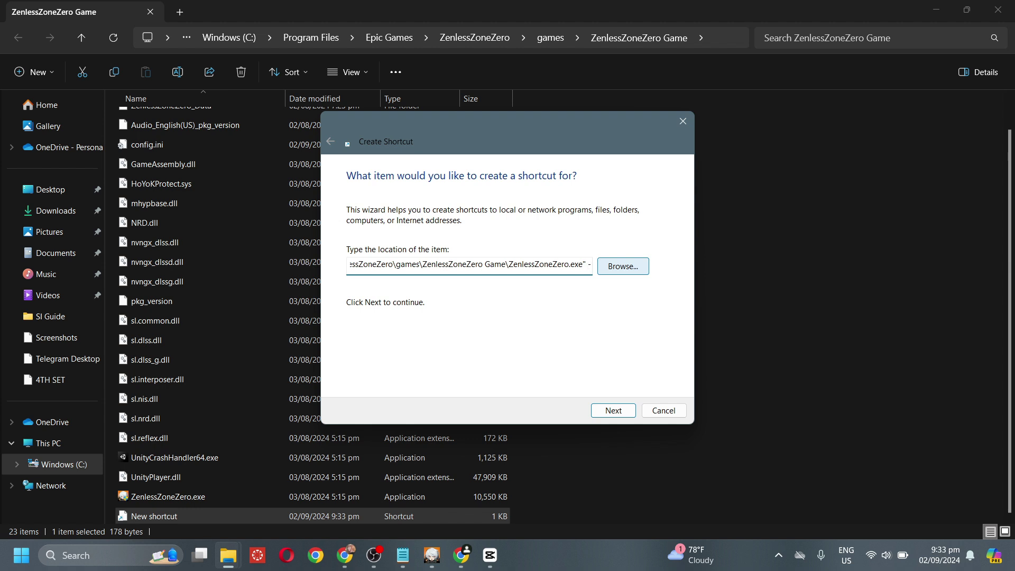
type(" -")
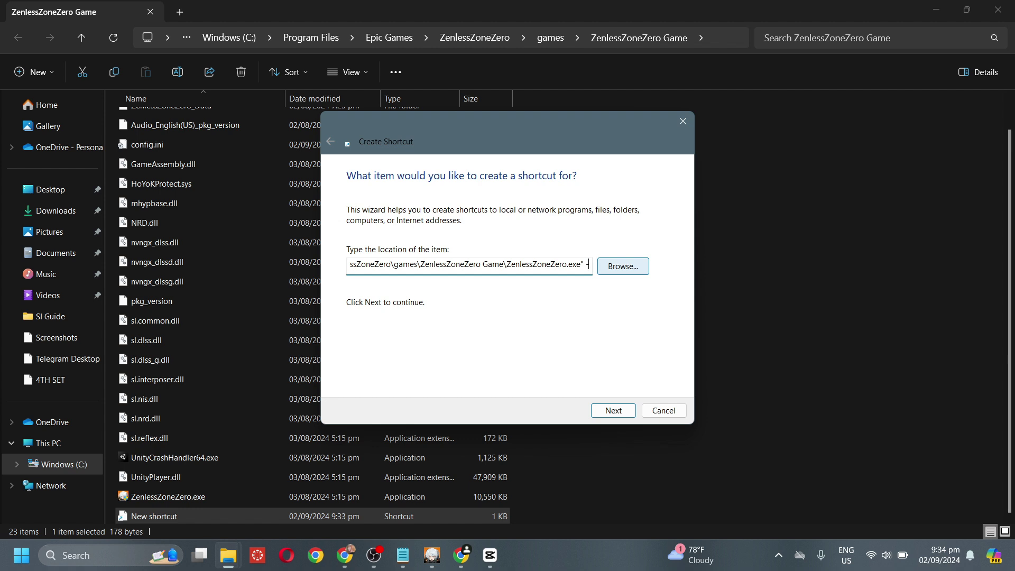
type("force")
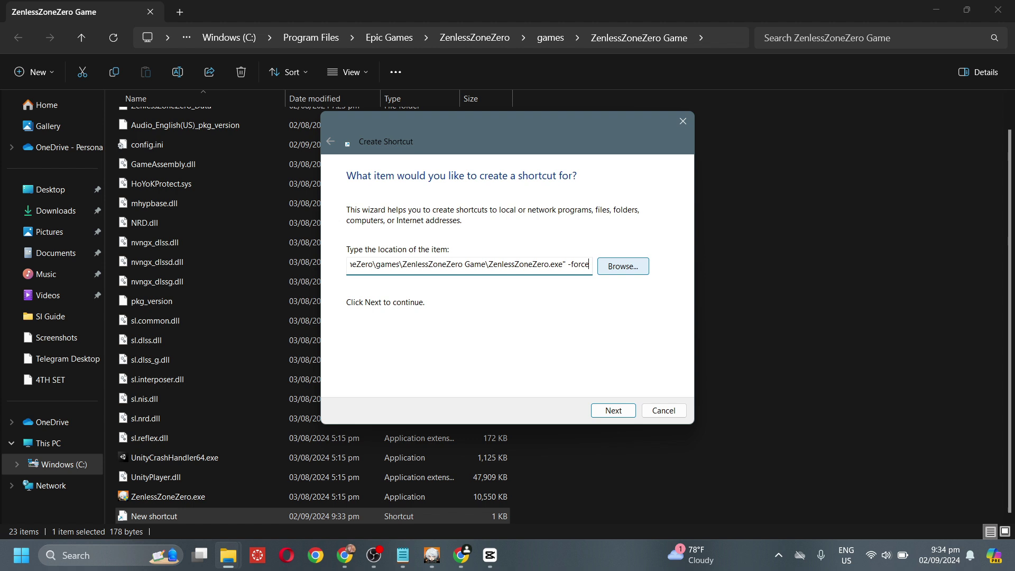
type("-")
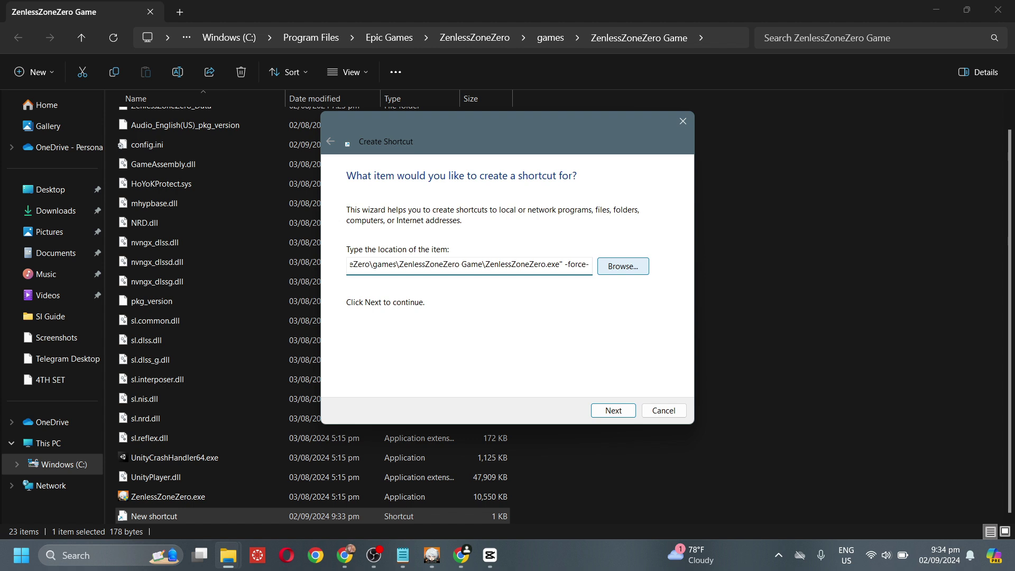
type("d3")
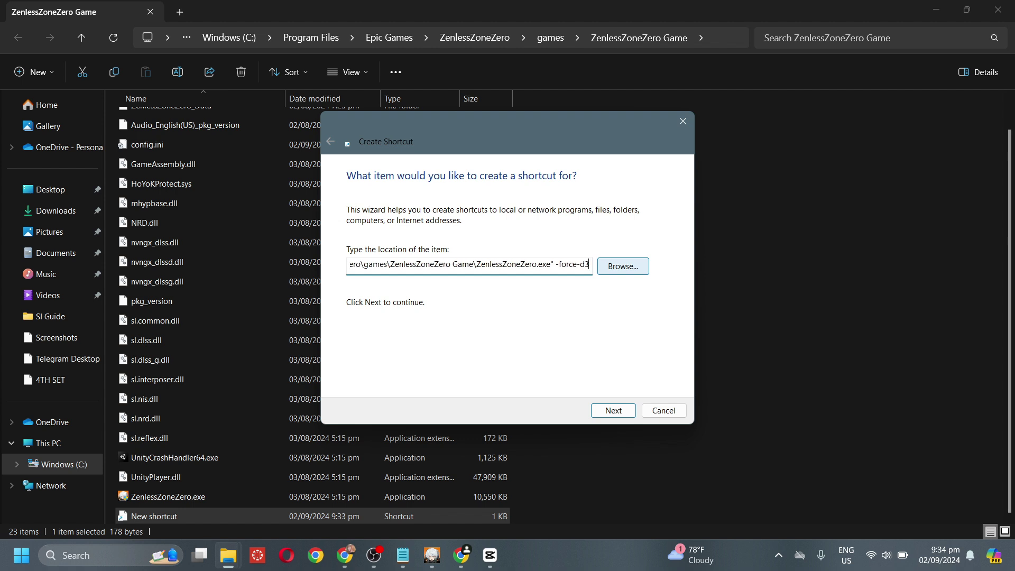
type("d12")
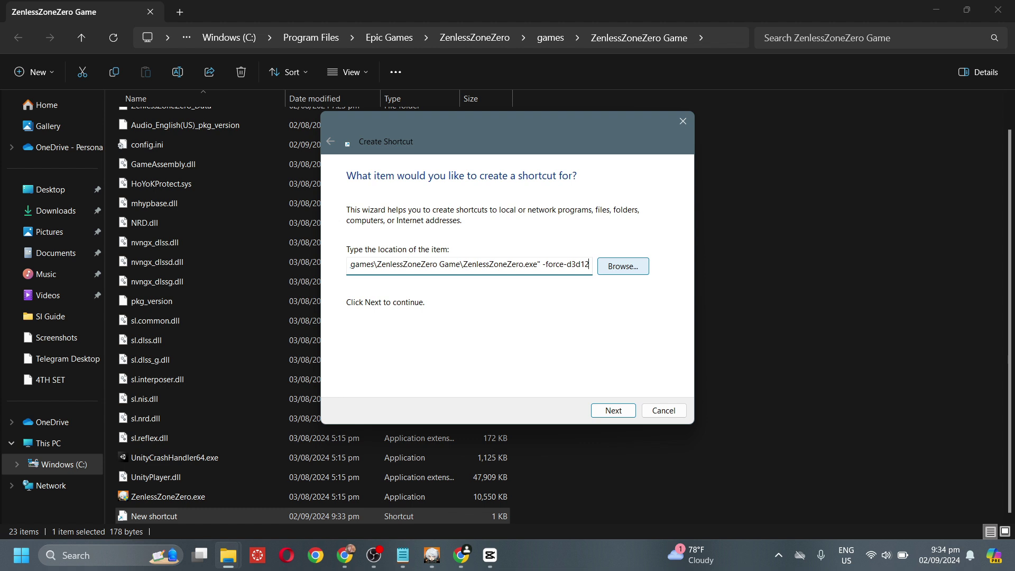
Step: Name the shortcut ZZZ.exe and finish the wizard
left_click(613, 409)
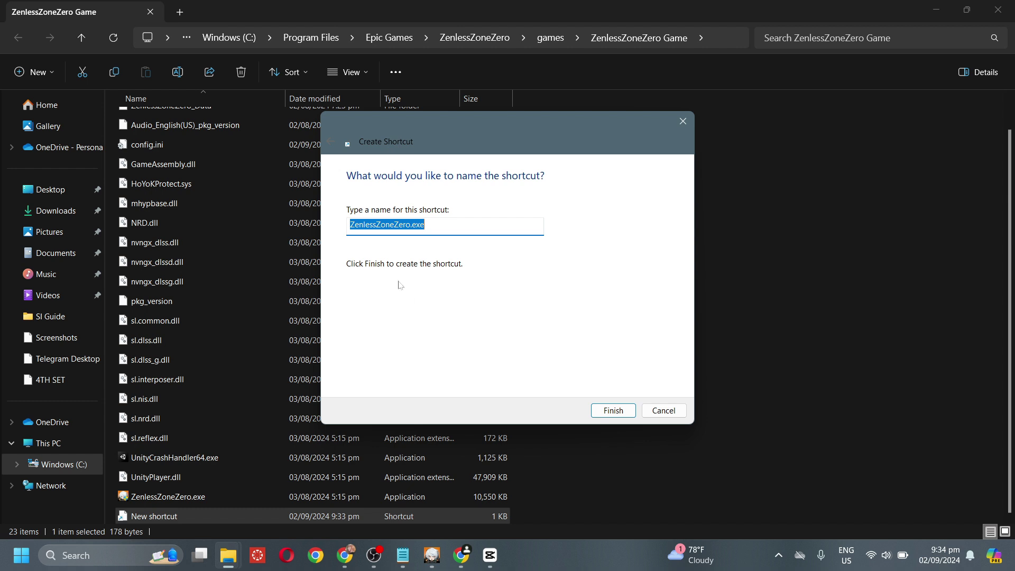
left_click_drag(412, 225, 353, 224)
type("ZZZ")
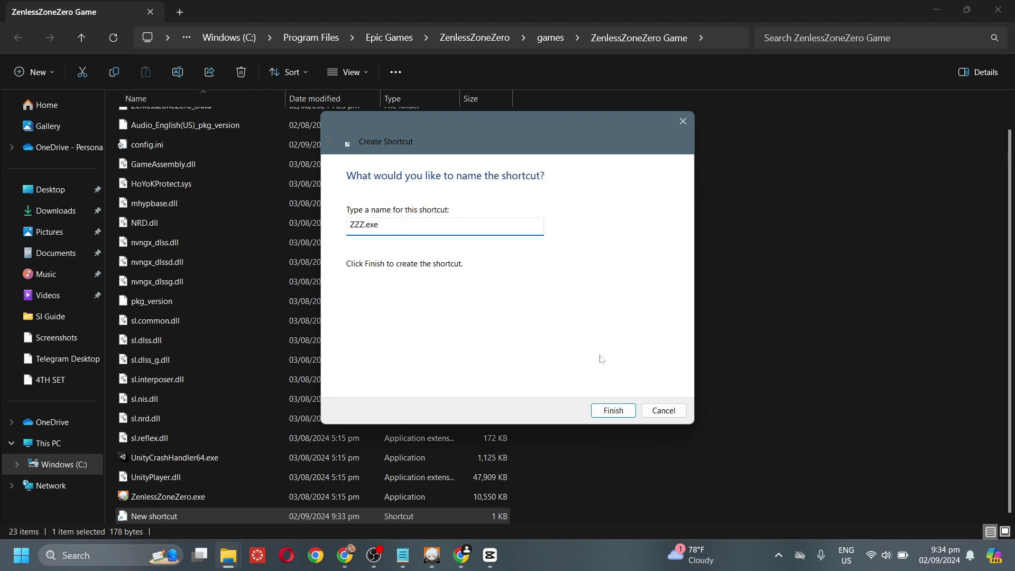
left_click(613, 411)
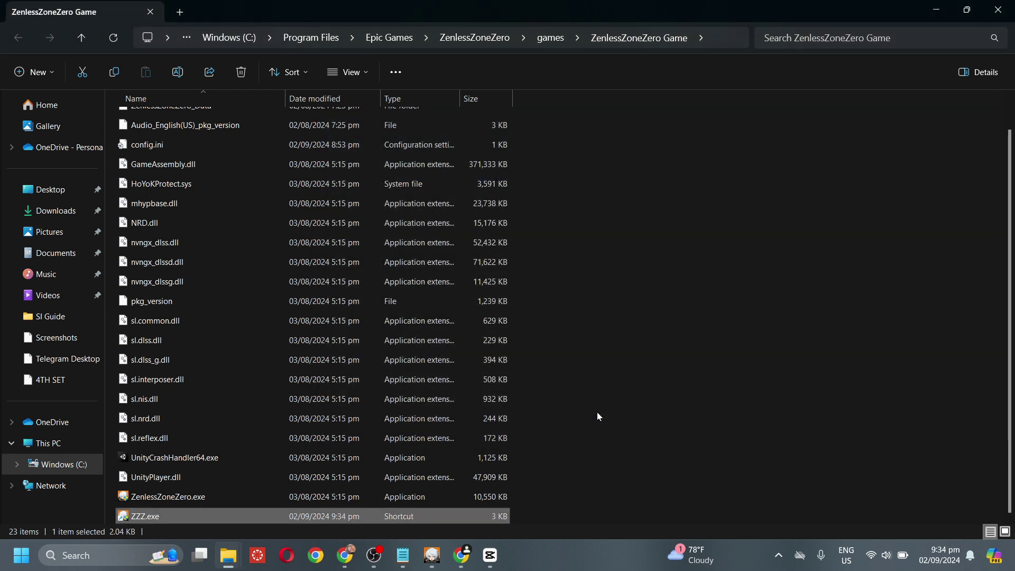